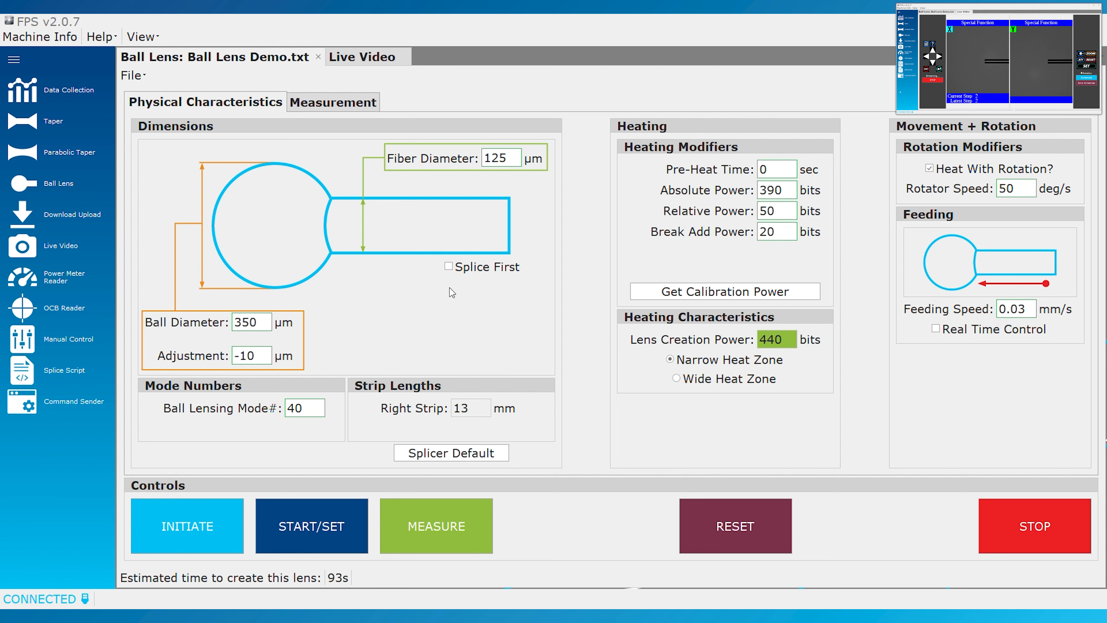
Enable Splice First for the ball lens and select its Ball Lensing and Splicing mode numbers
click(448, 267)
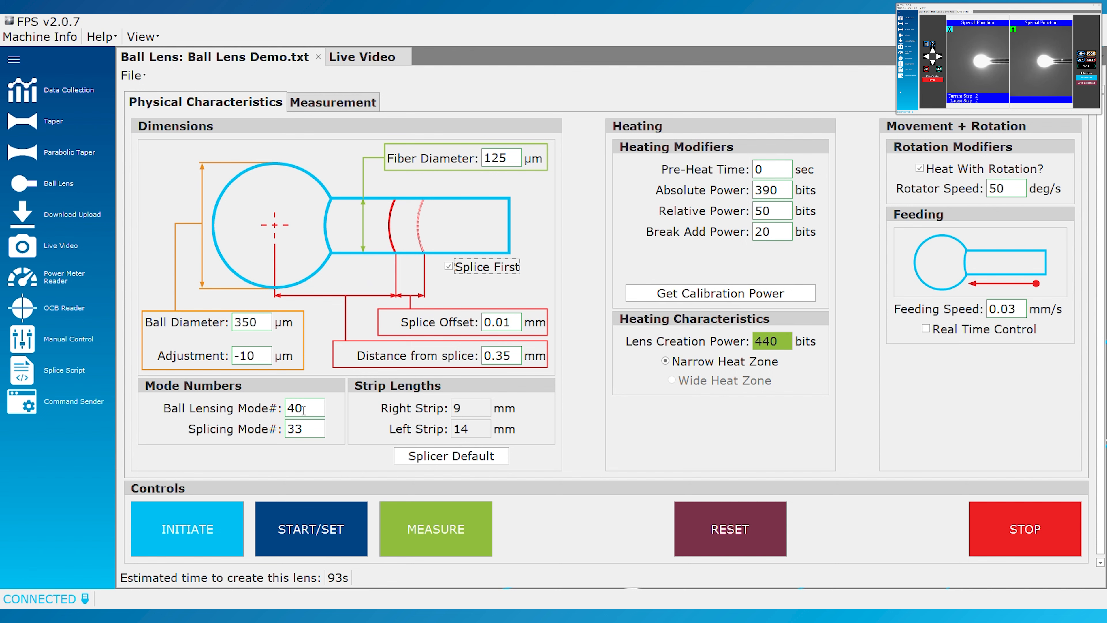
double_click(292, 406)
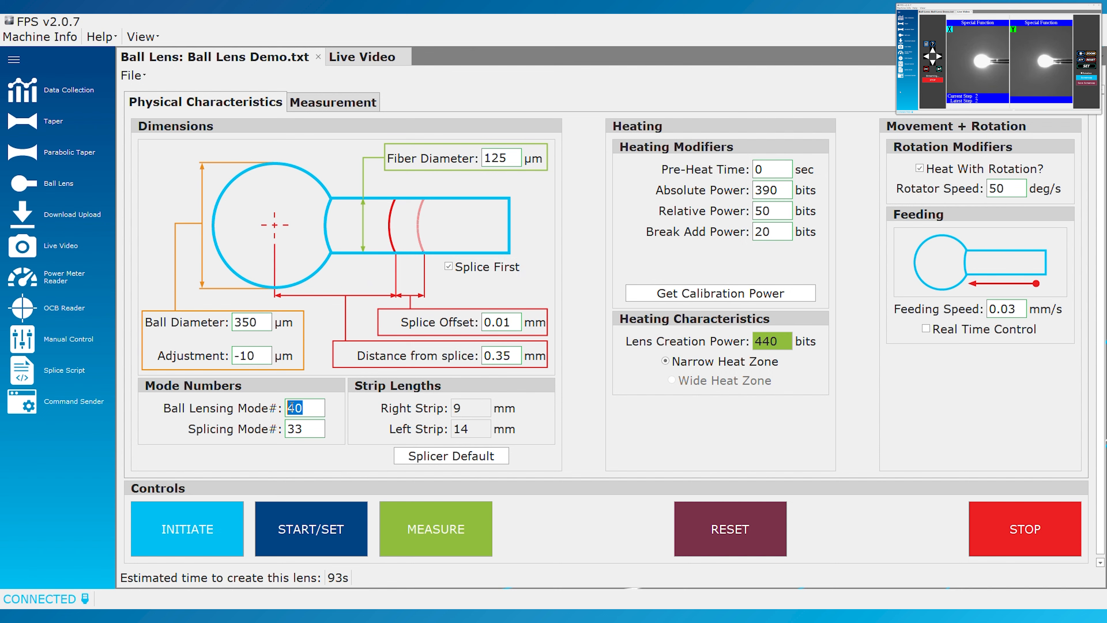
click(311, 427)
drag(310, 427, 287, 430)
click(289, 429)
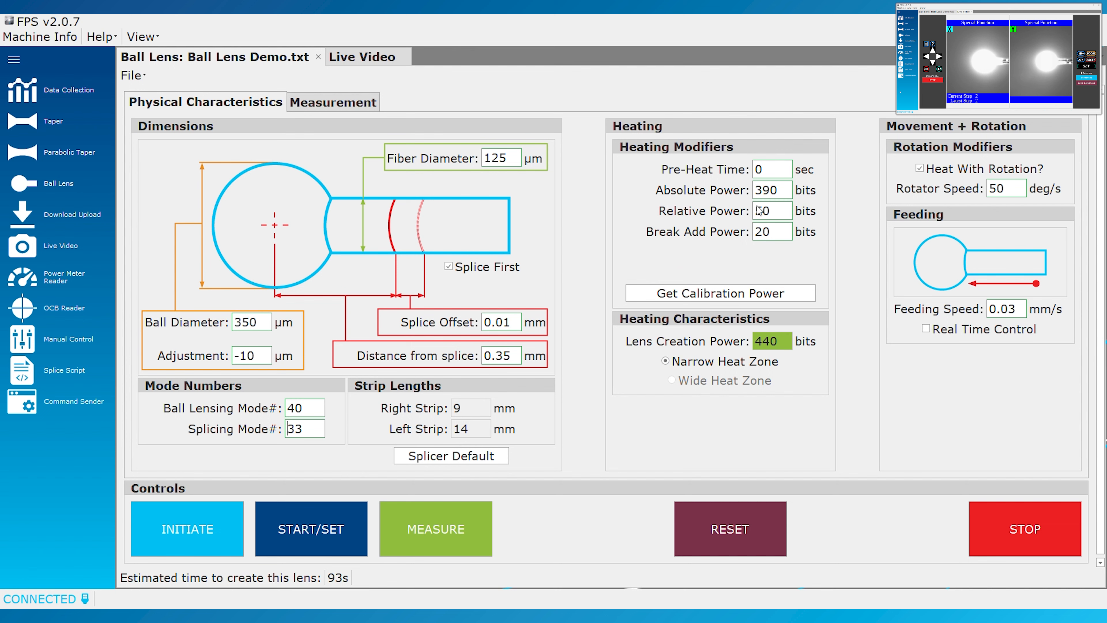
Retrieve the calibration power for the ball lens heating settings
click(717, 295)
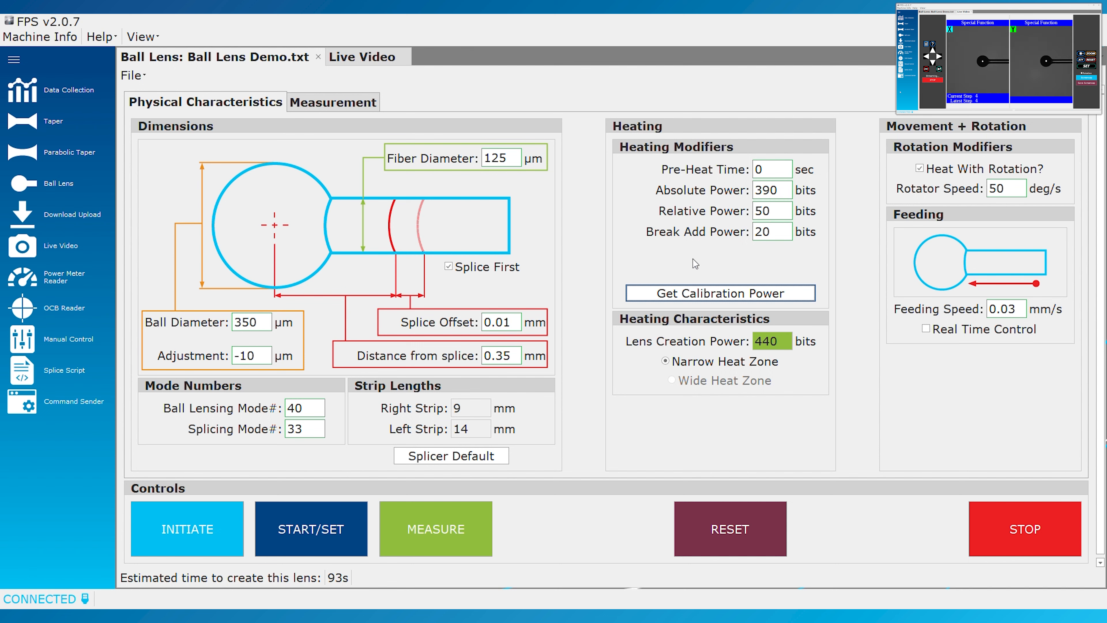
click(741, 296)
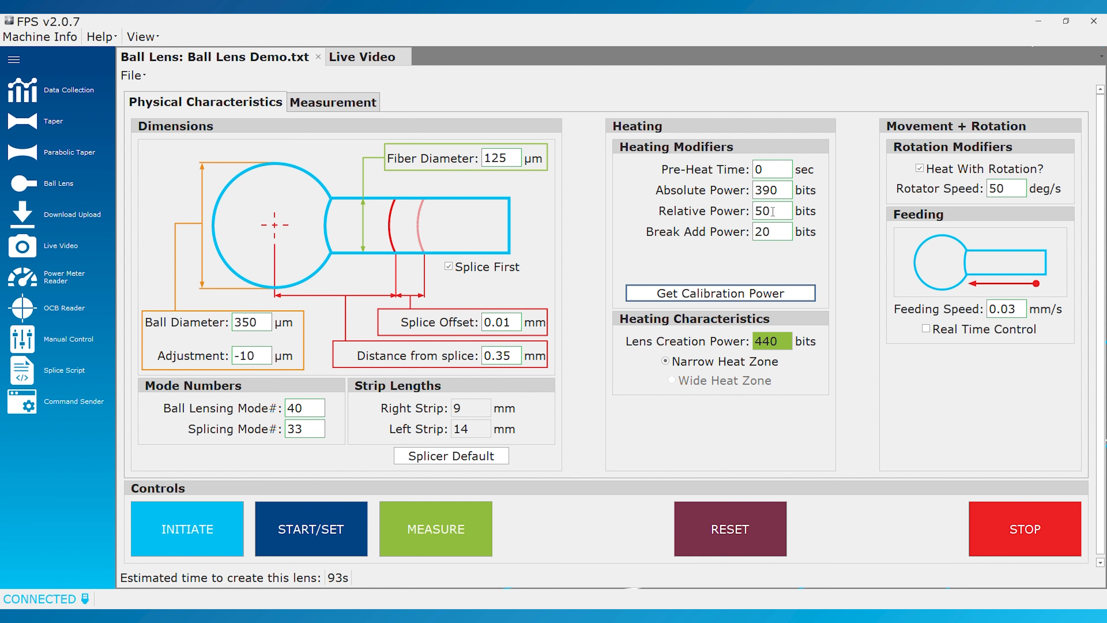
Set the ball lens heating's Relative Power to -30 bits
click(773, 212)
key(BackSpace)
key(BackSpace)
text(-30)
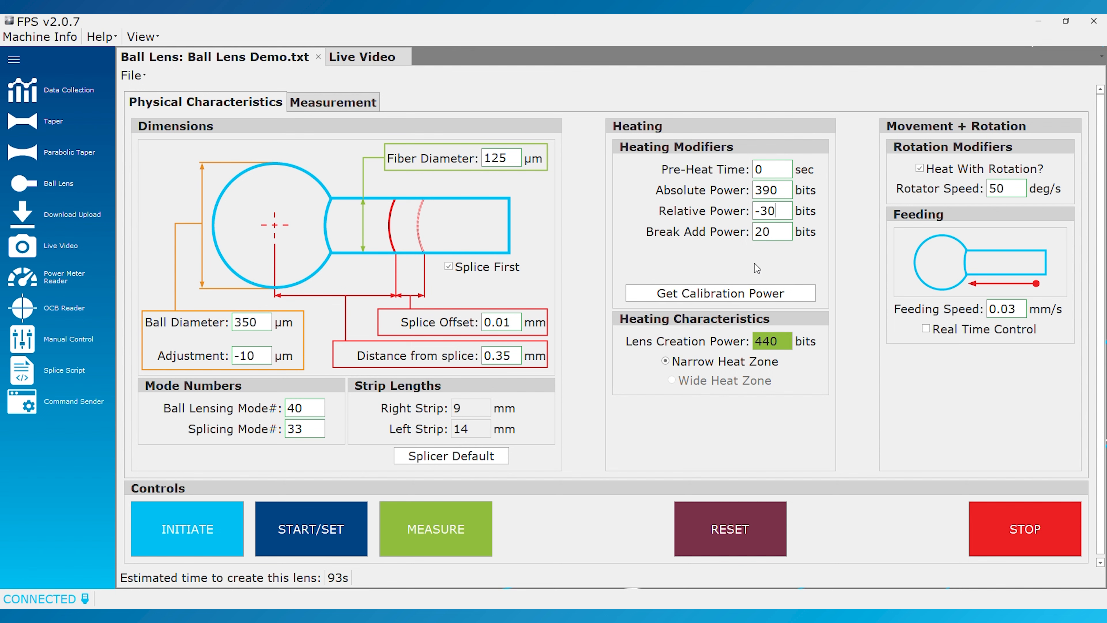
Restore the ball lens heating's Relative Power to 50 bits
key(BackSpace)
key(BackSpace)
key(BackSpace)
text(50)
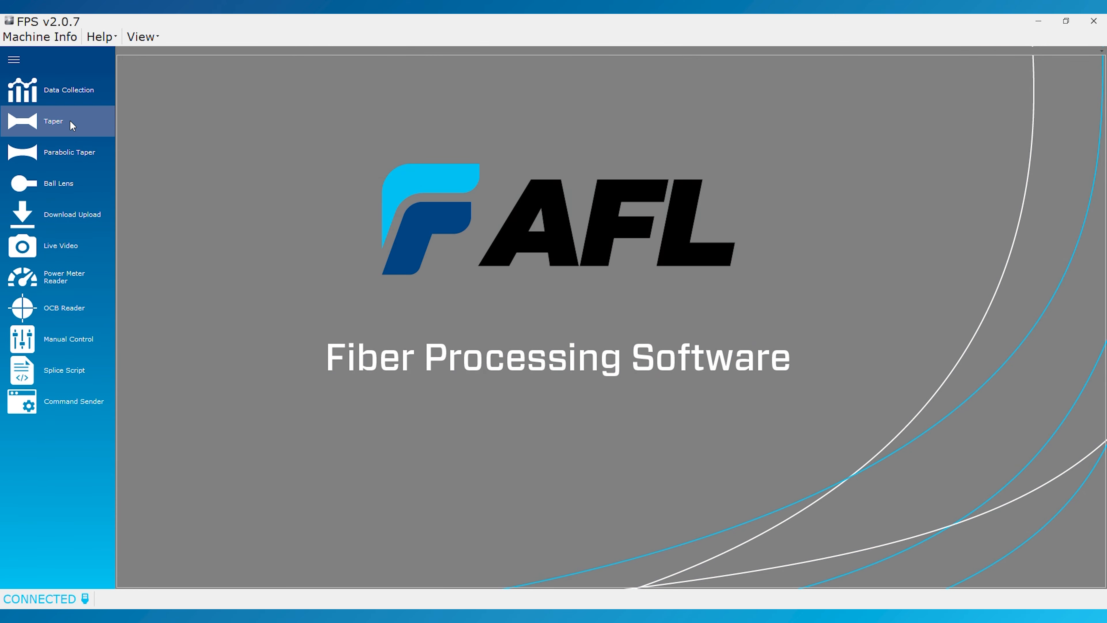
Open the Taper process and check the shape options for the first taper length, keeping it Linear
click(70, 122)
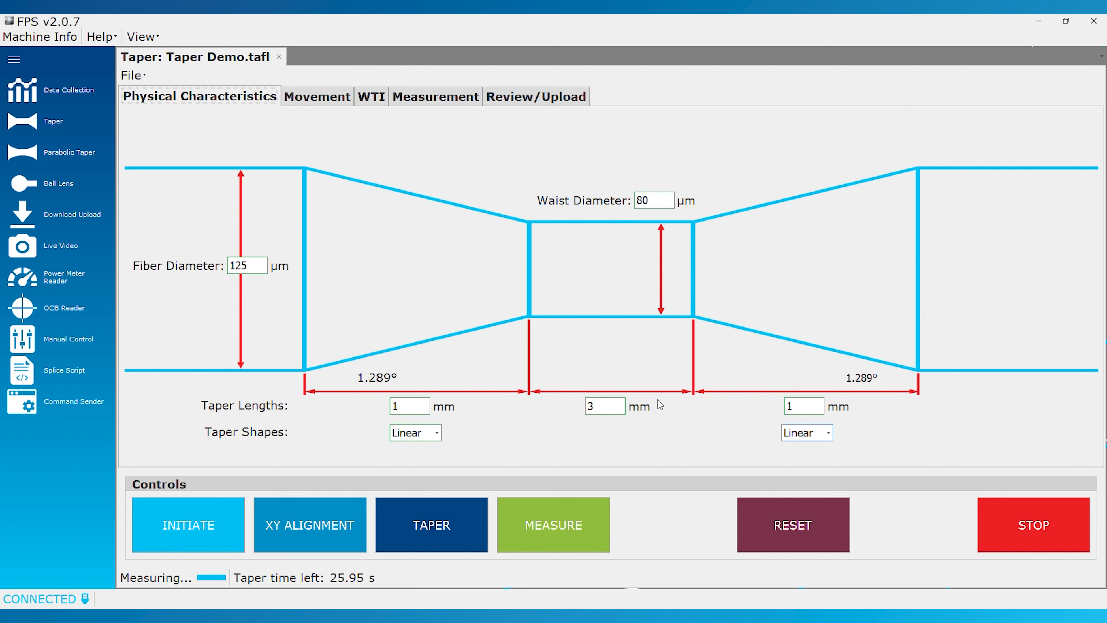
click(436, 433)
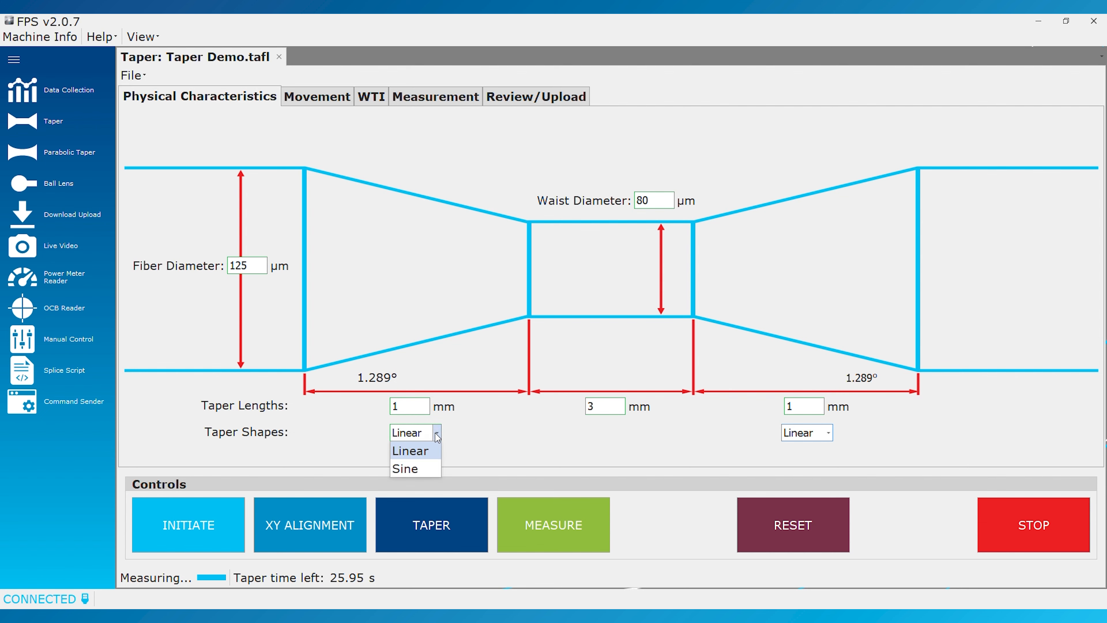
click(437, 436)
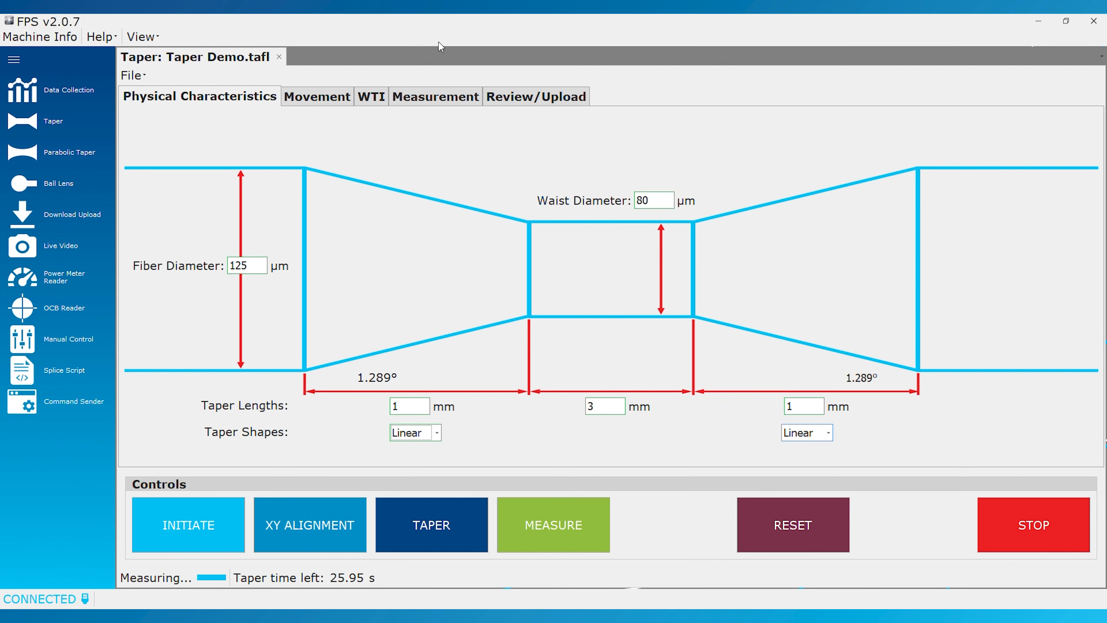
Look over the taper's movement settings and its measurement graph, ending on the movement settings
click(323, 96)
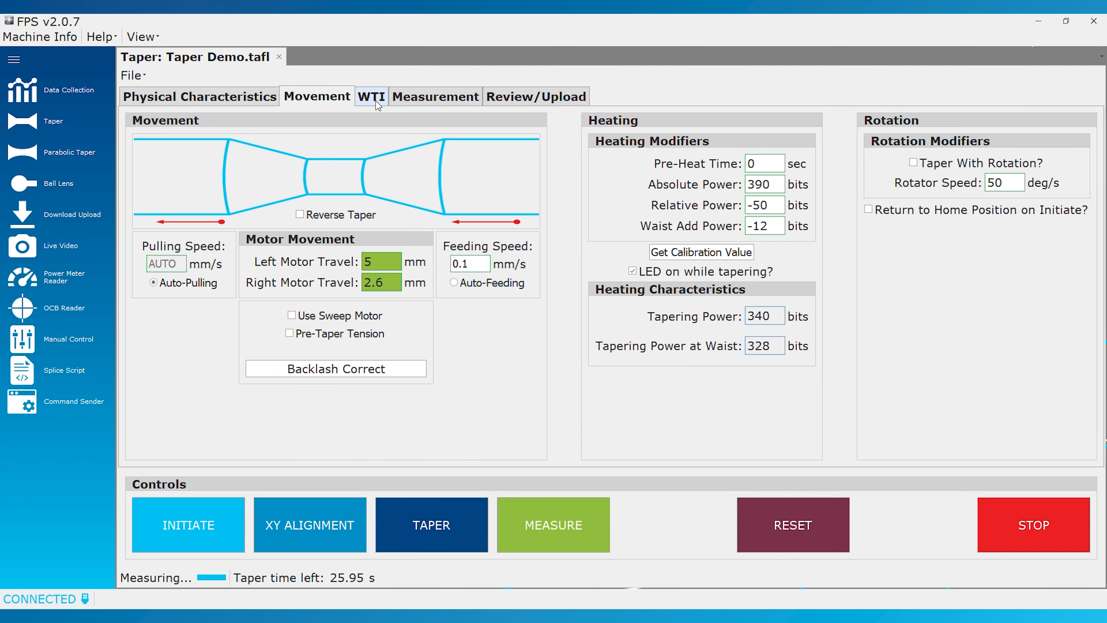
click(408, 99)
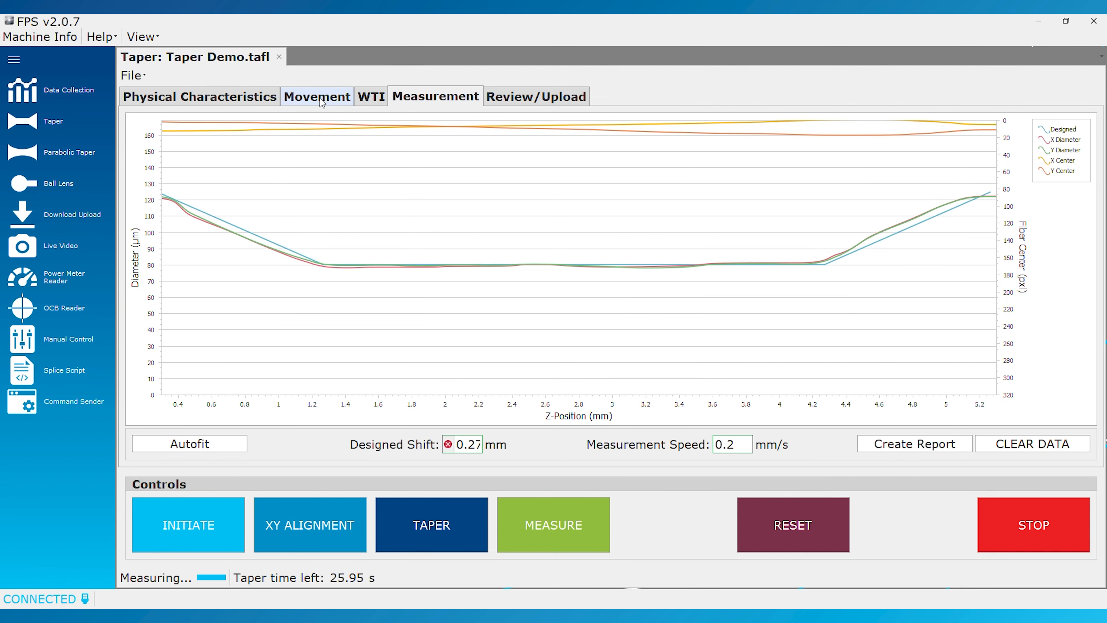
click(320, 98)
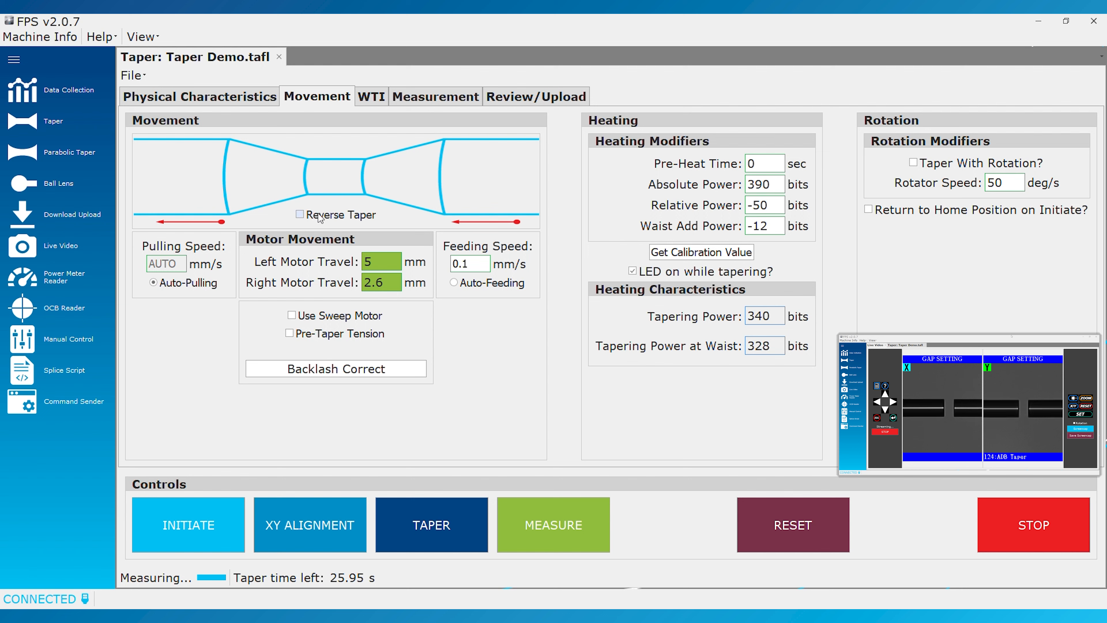
Try Reverse Taper in the movement settings, switch it off again and restore Auto-Pulling
click(300, 215)
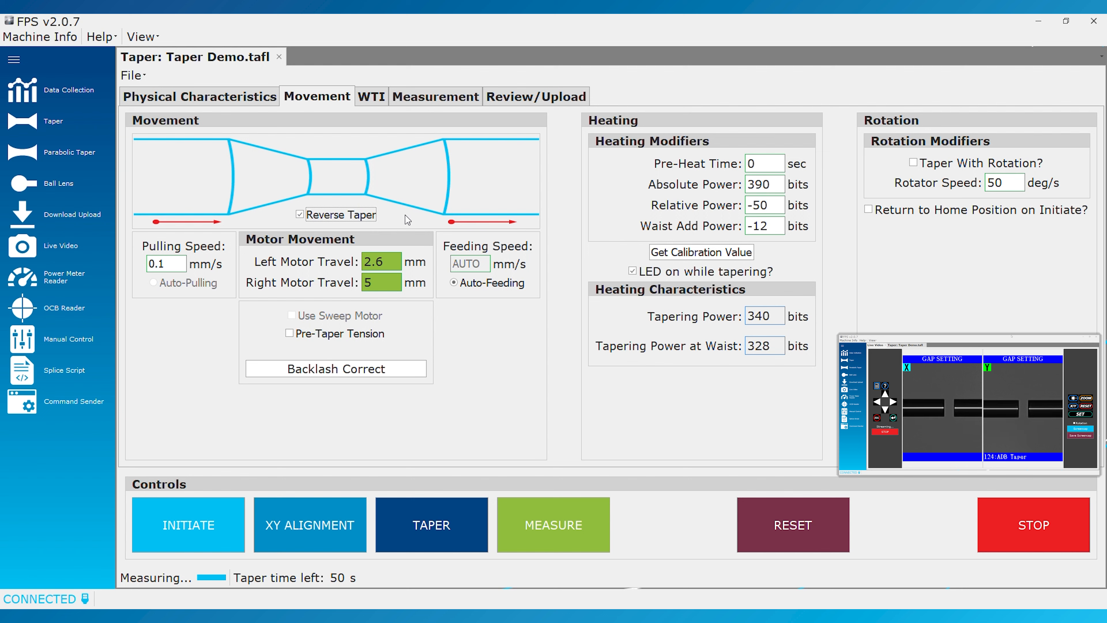
click(299, 215)
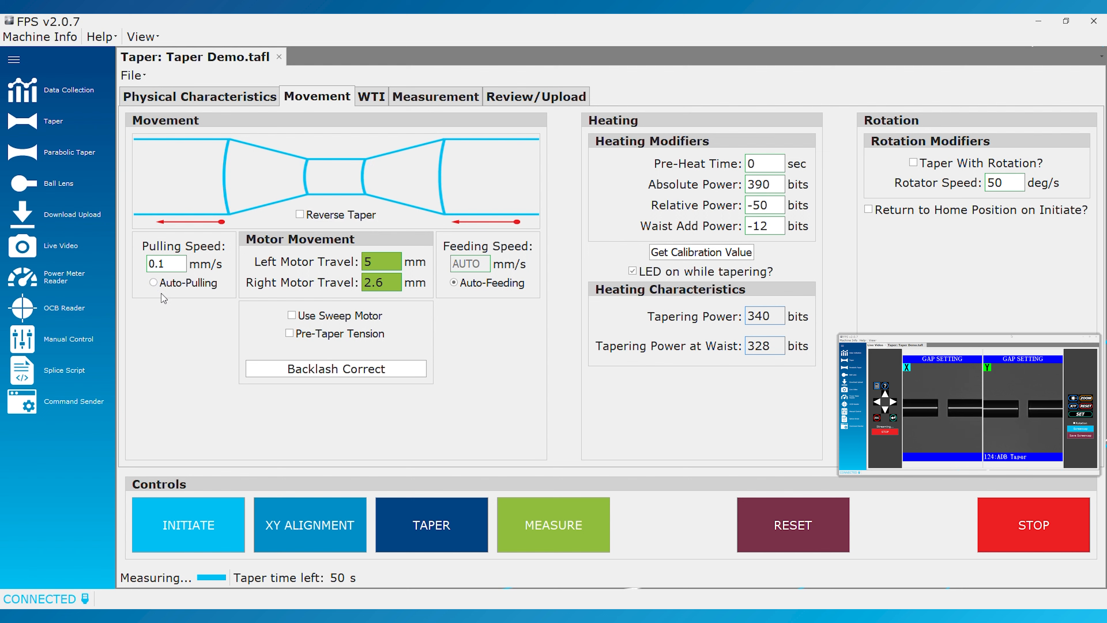
click(153, 283)
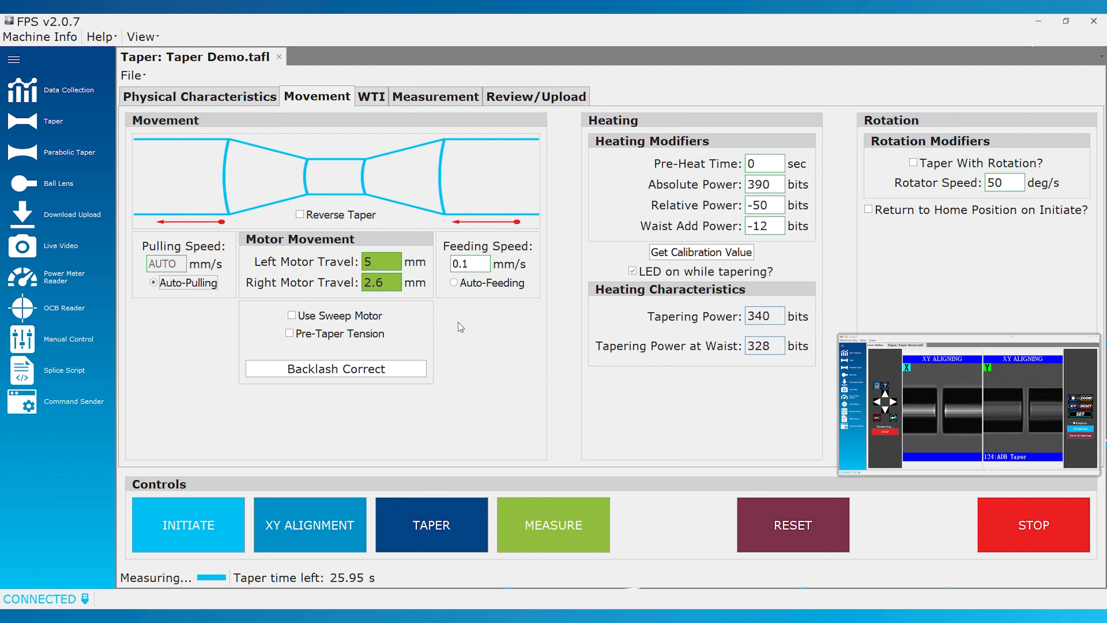
Try the Pre-Taper Tension option for the motor movement and switch it off again
click(364, 335)
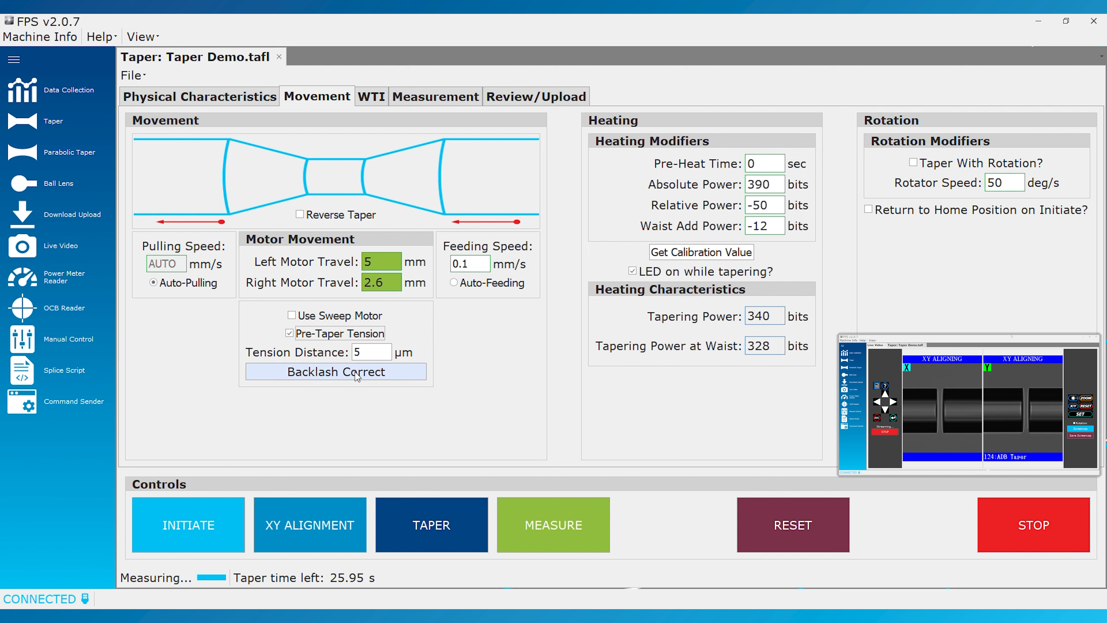
click(307, 336)
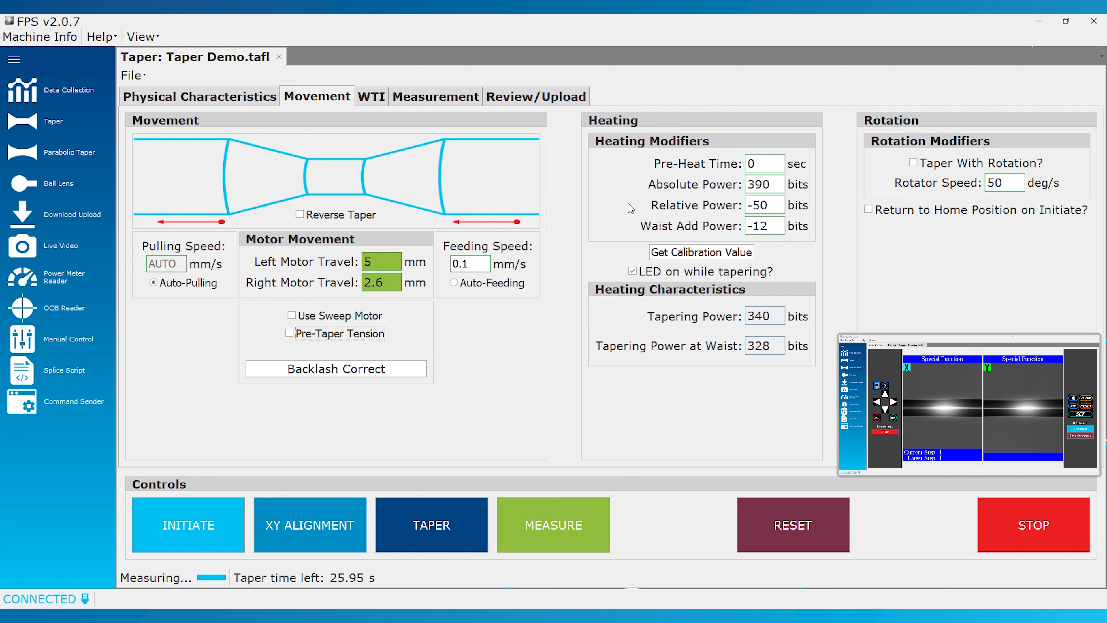
Try the WTI Monitor and WTI Control modes for the taper and set the mode to WTI Off
click(373, 97)
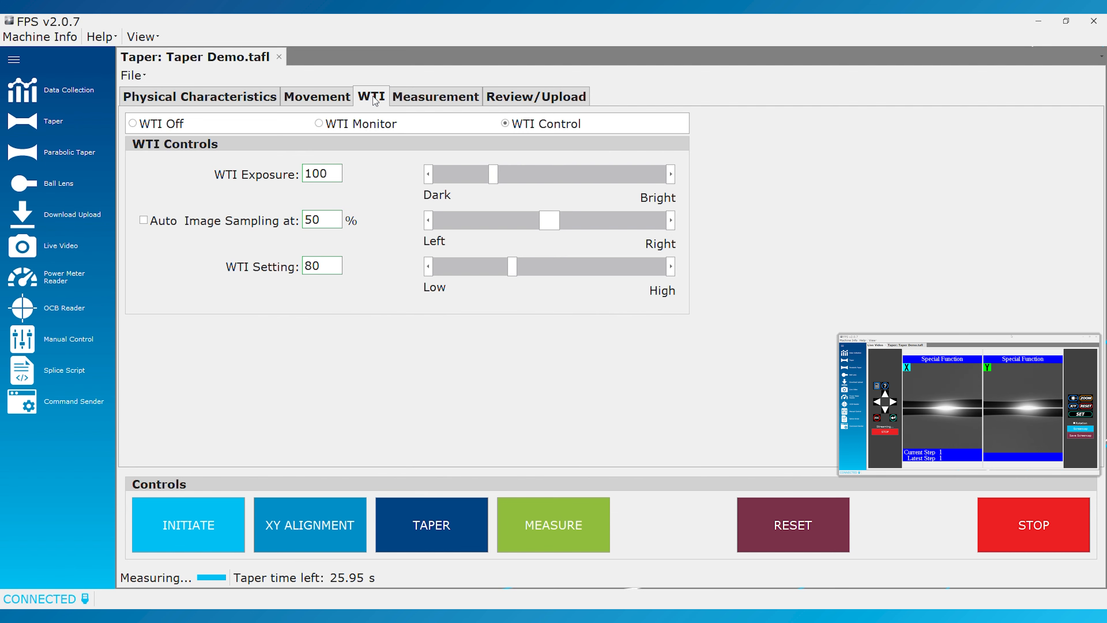
click(314, 128)
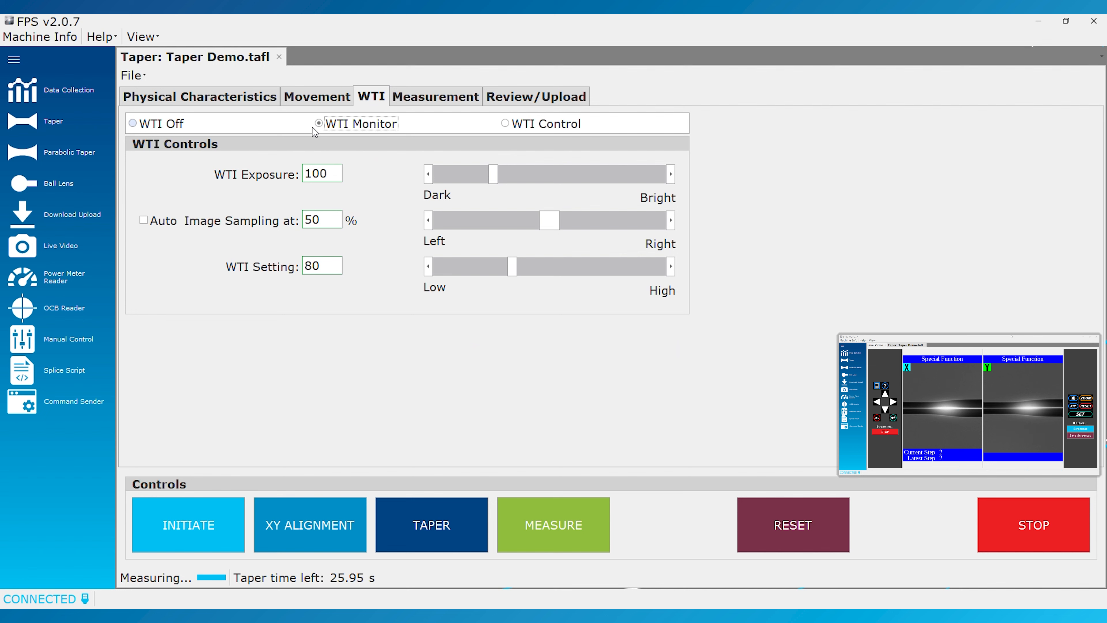
click(135, 126)
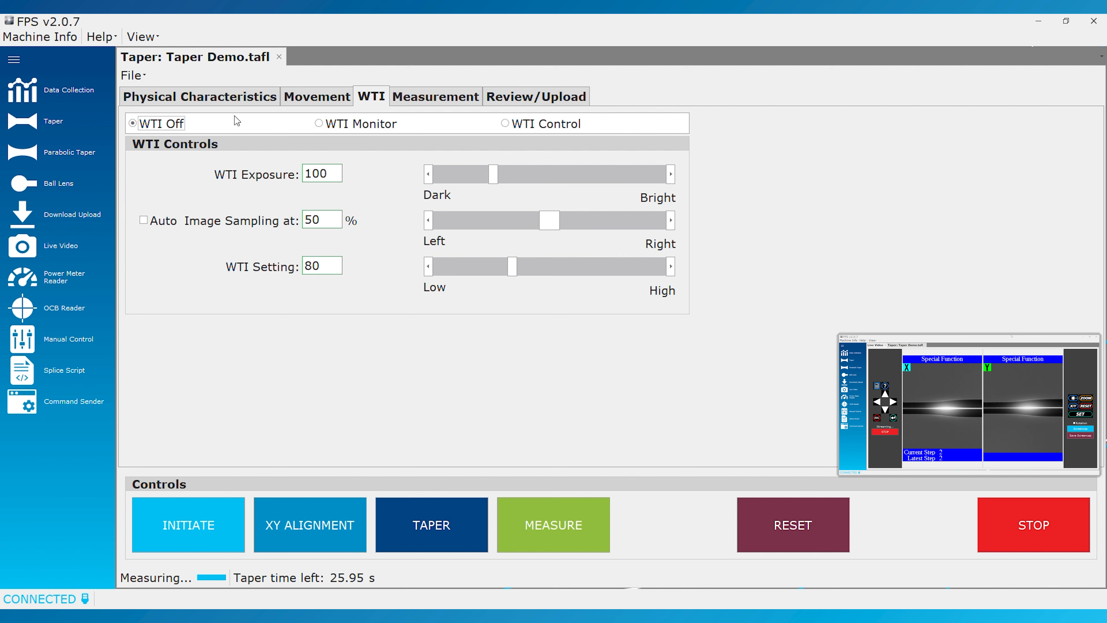
click(344, 130)
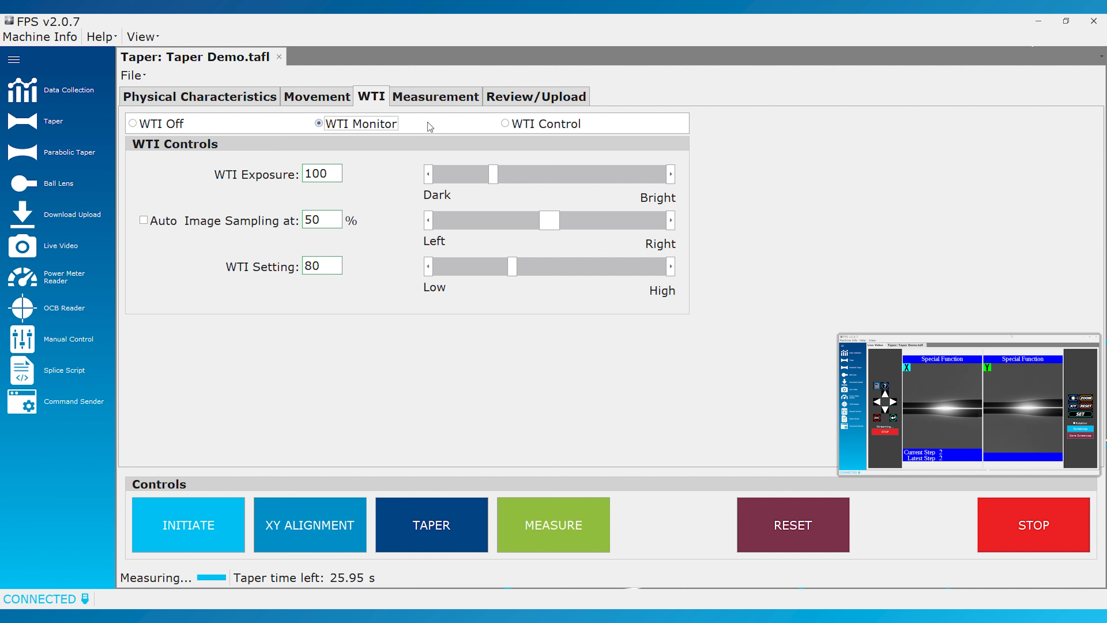
click(514, 127)
click(140, 126)
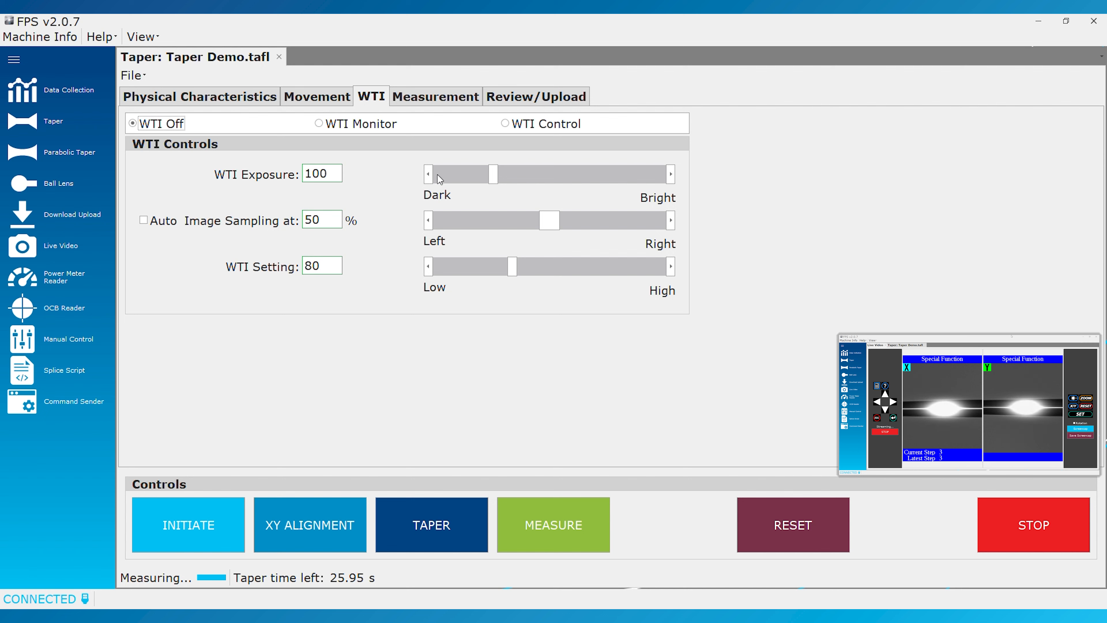
Try a slight WTI Exposure adjustment and set the exposure back to 100
mouse_move(496, 176)
mouse_down()
mouse_move(605, 175)
mouse_move(674, 192)
mouse_move(437, 178)
mouse_move(498, 183)
mouse_up()
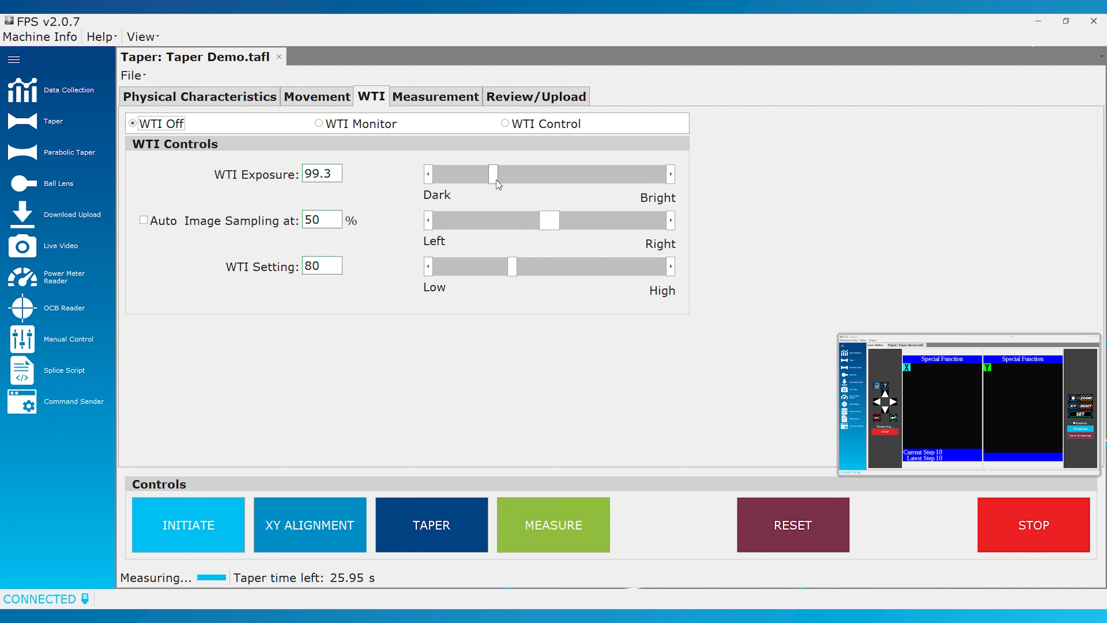
double_click(317, 176)
text(100)
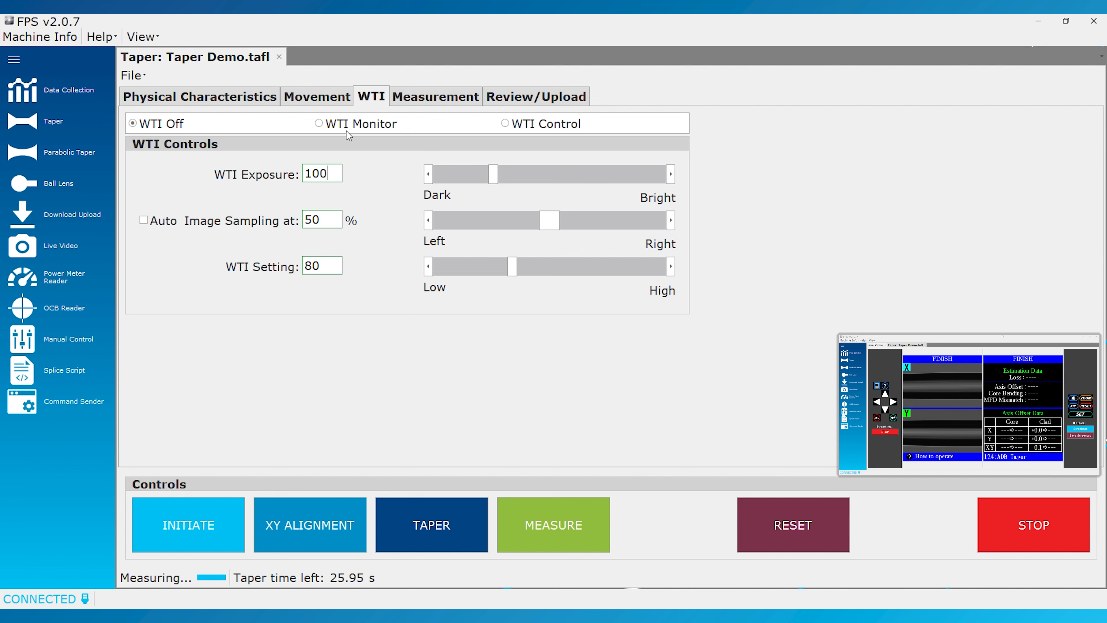
Examine the waist region of the taper's measured diameter curves against the designed profile
click(433, 98)
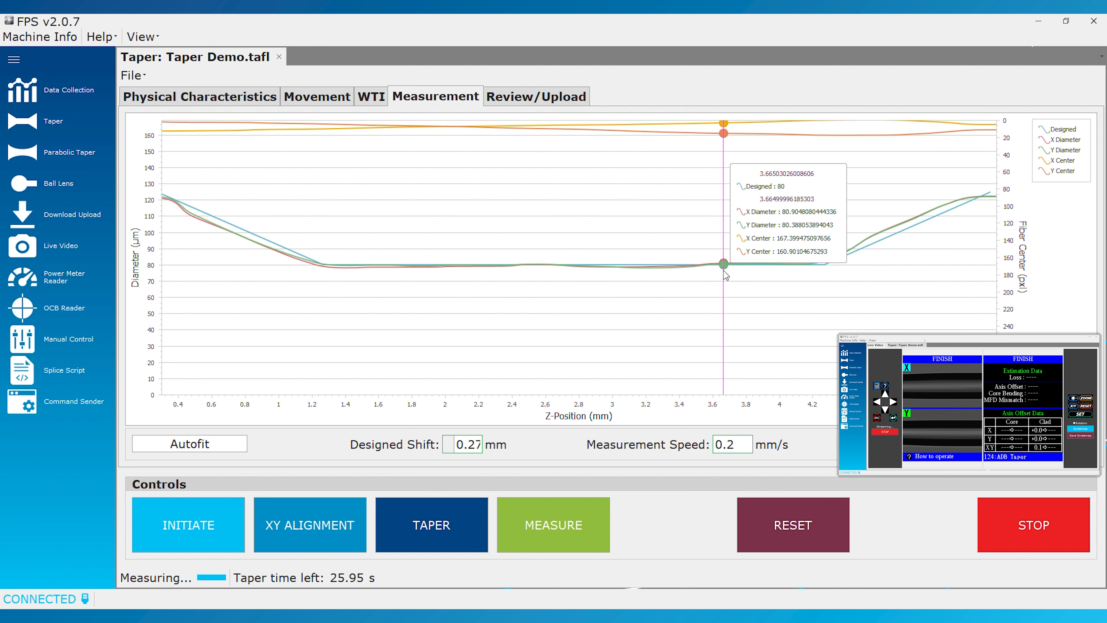
scroll(670, 272, up, 4)
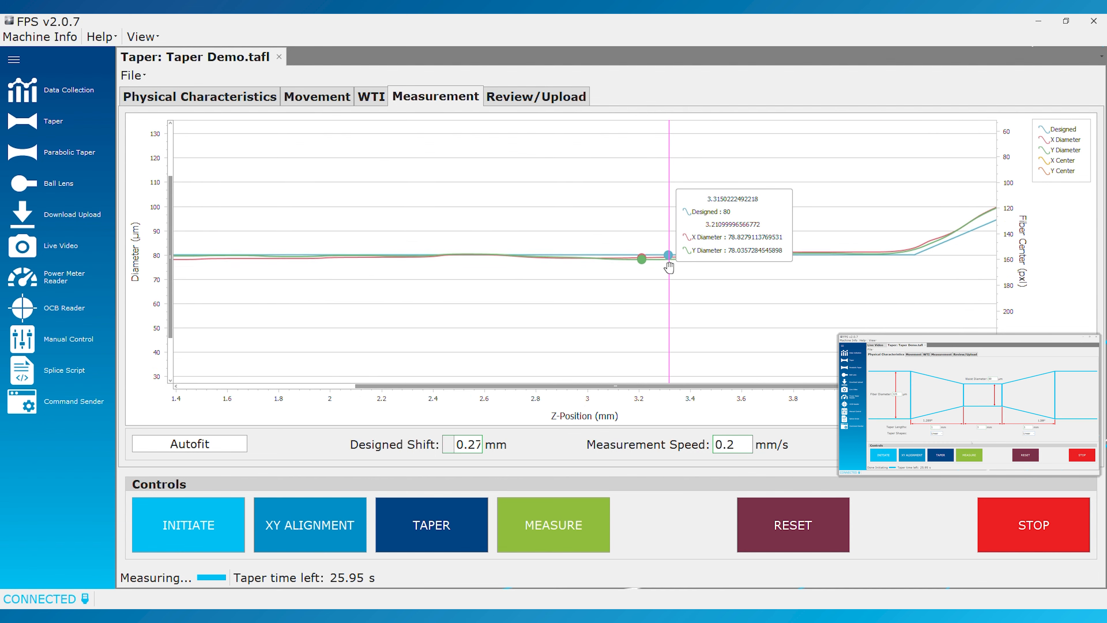
scroll(651, 246, down, 4)
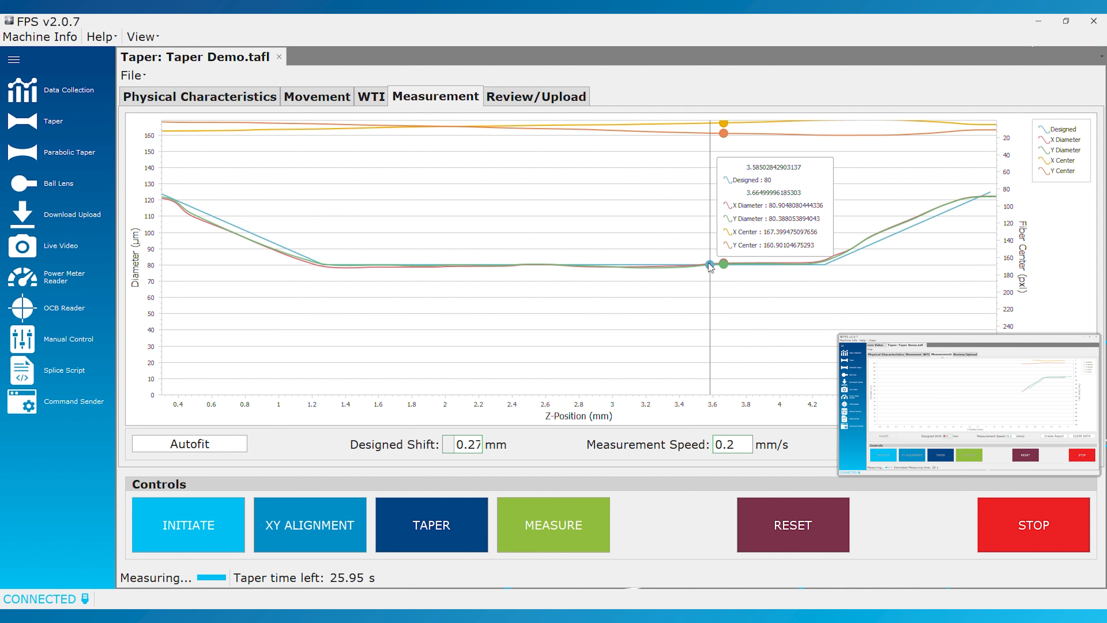
Open the taper's parameter review and switch Splice First off and back on in the splice mode settings
click(550, 99)
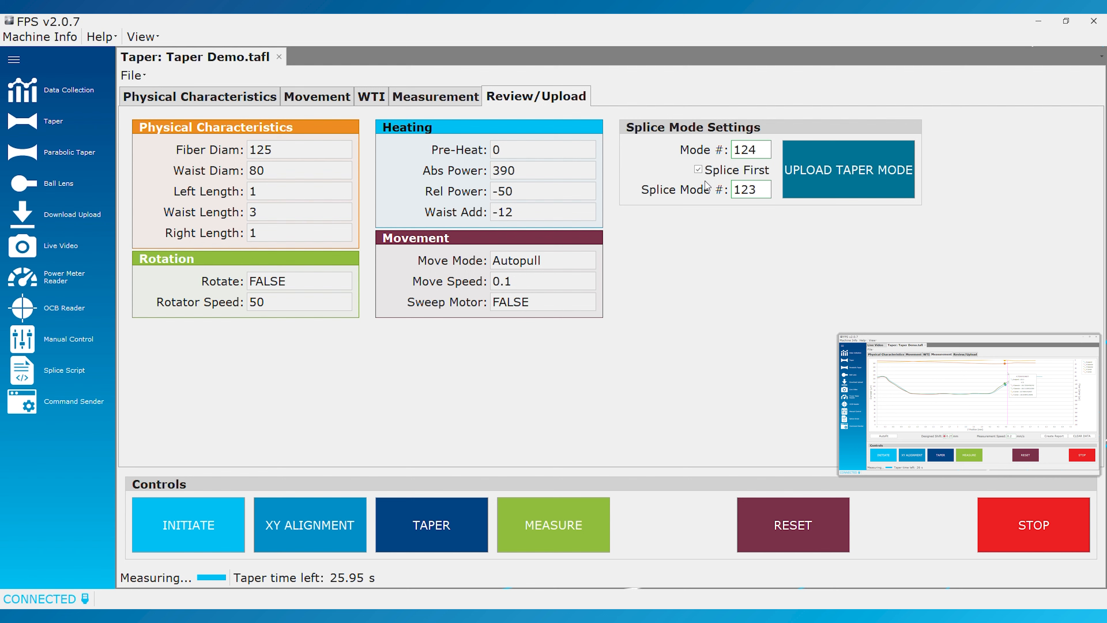
click(702, 172)
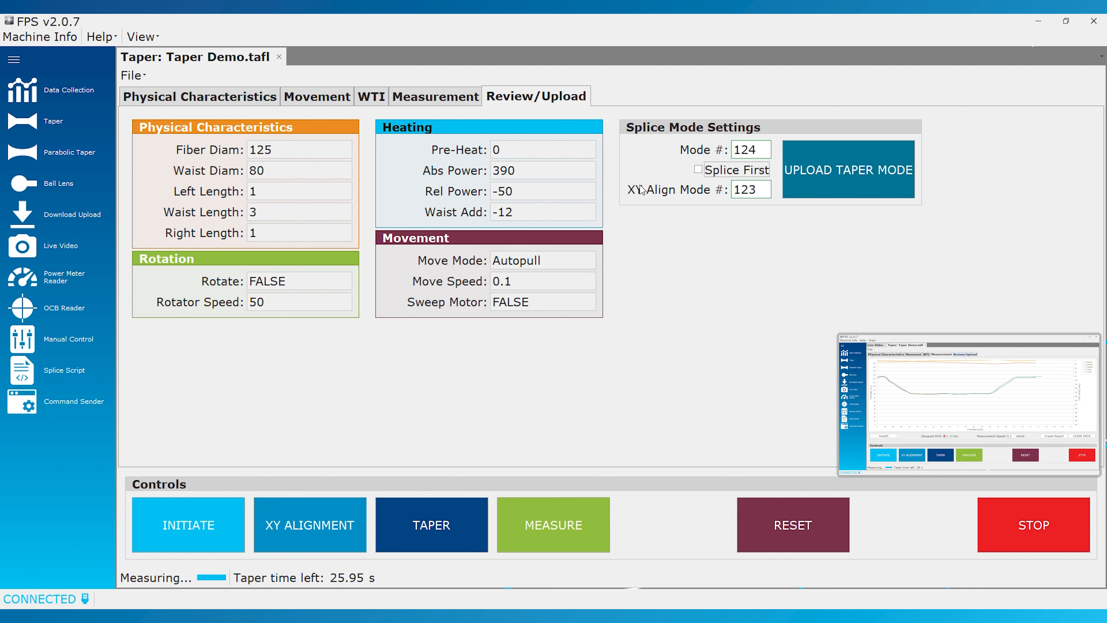
click(699, 170)
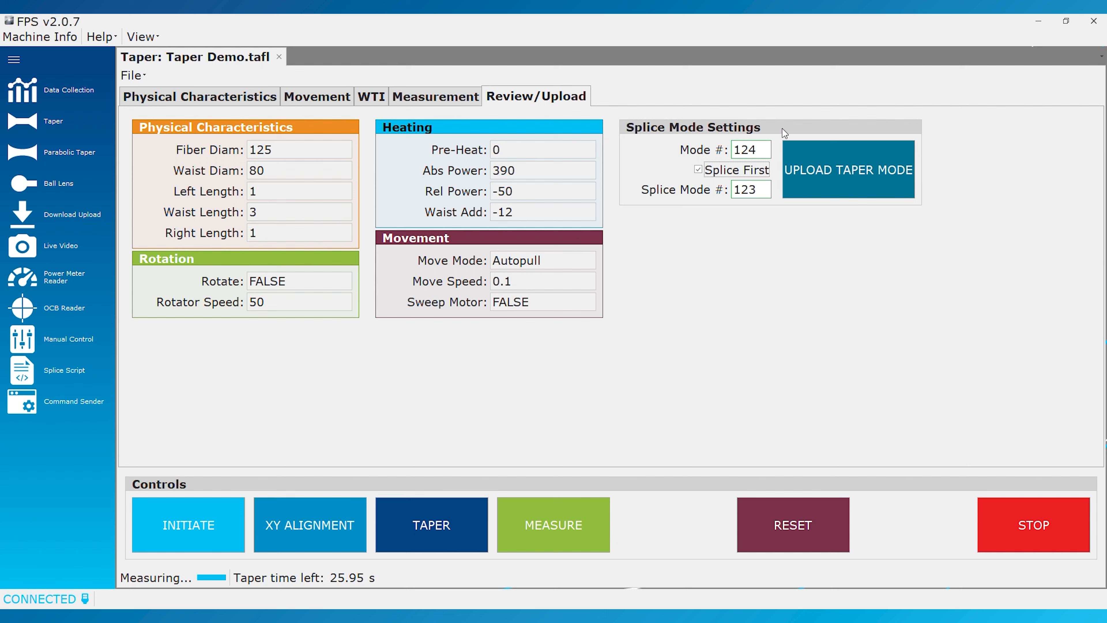
Upload the taper mode to mode 124, overwriting all its parameters, and reset the splicer
click(855, 169)
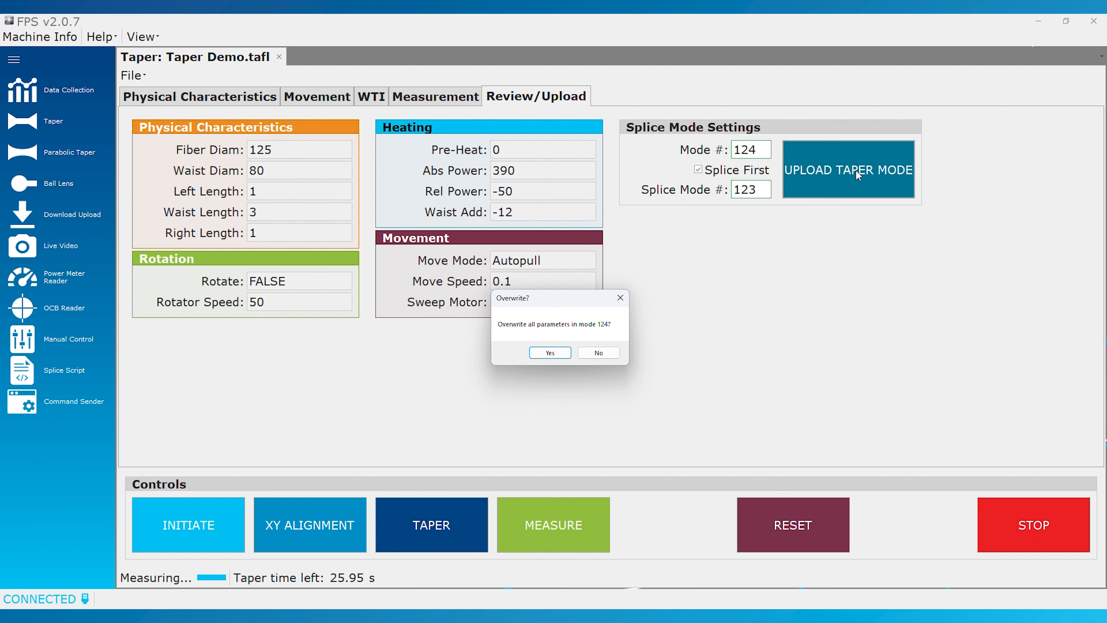
click(548, 357)
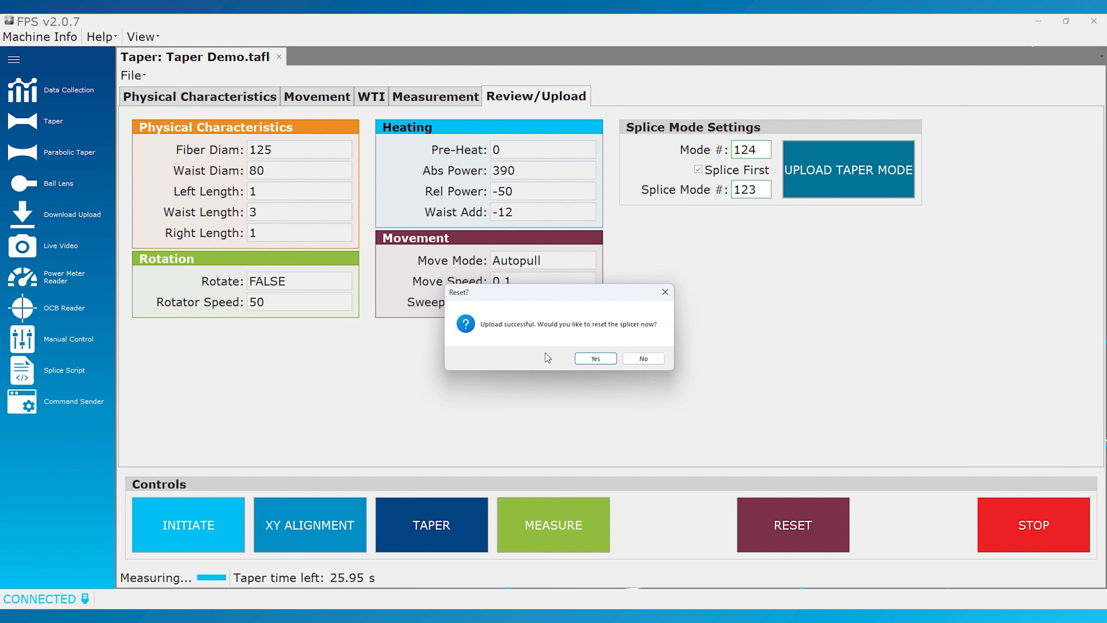
click(595, 359)
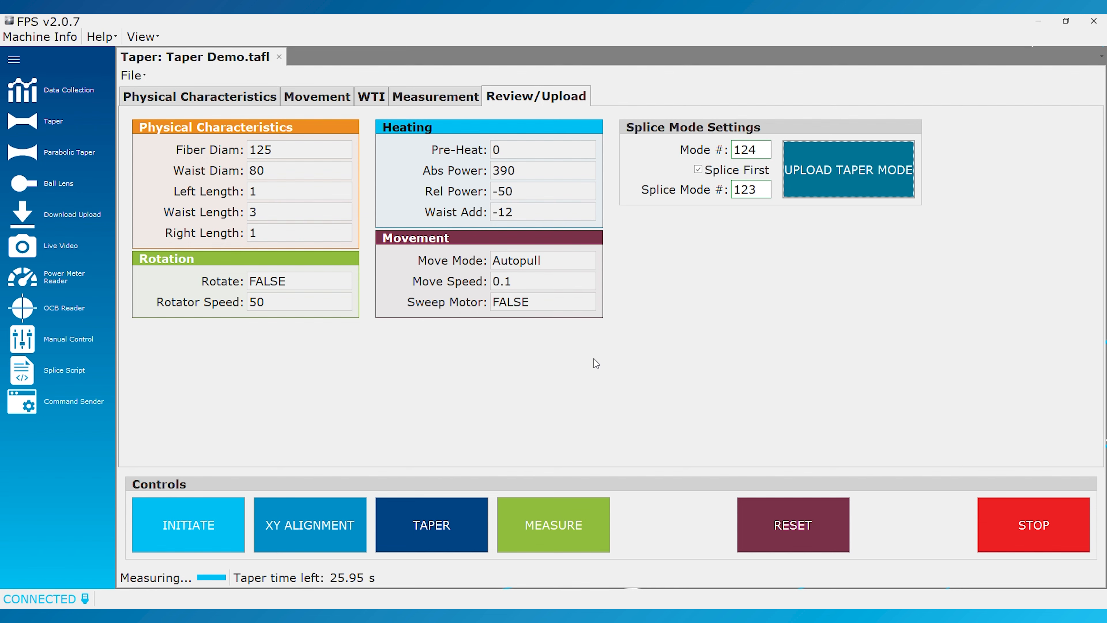